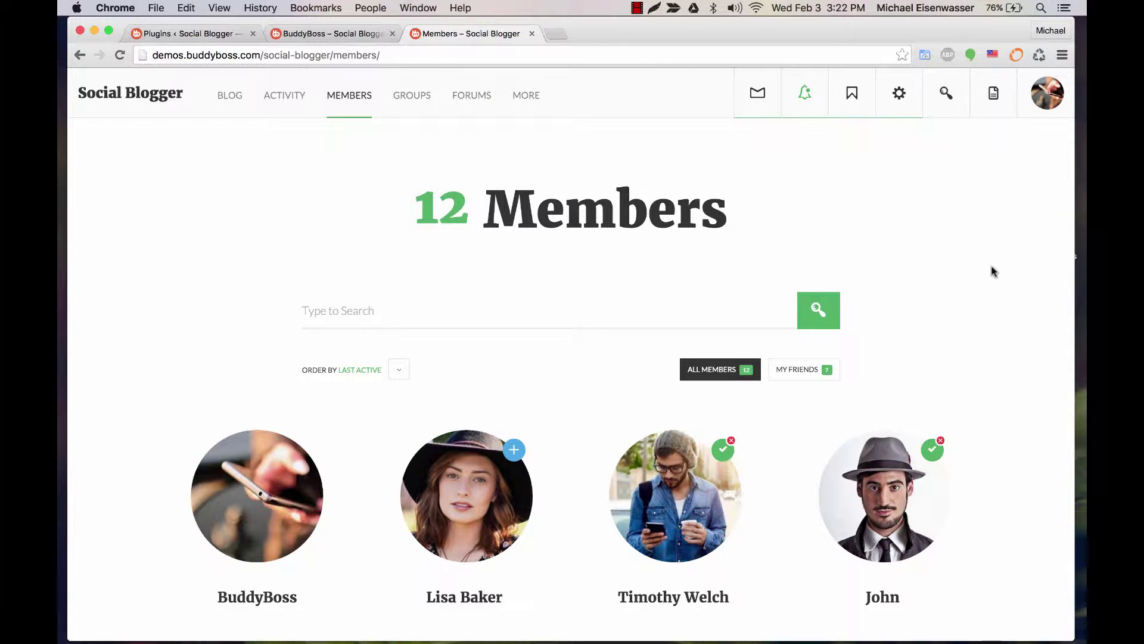
pyautogui.scroll(-1, 1001, 323)
pyautogui.scroll(-1, 1001, 323)
pyautogui.scroll(-2, 1001, 323)
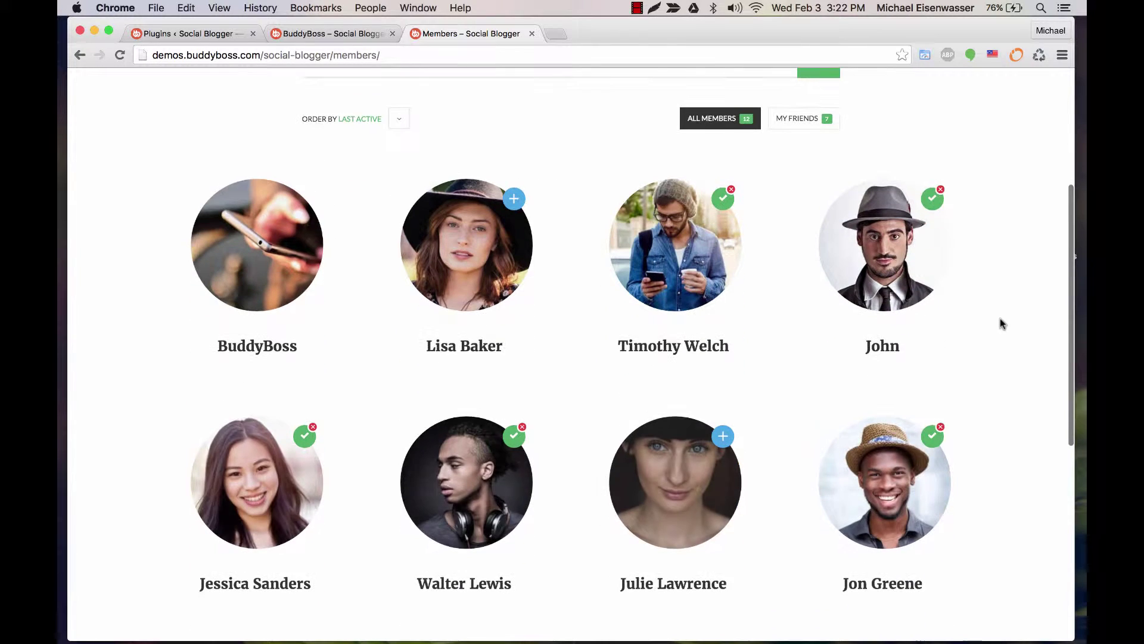
pyautogui.scroll(-2, 1001, 323)
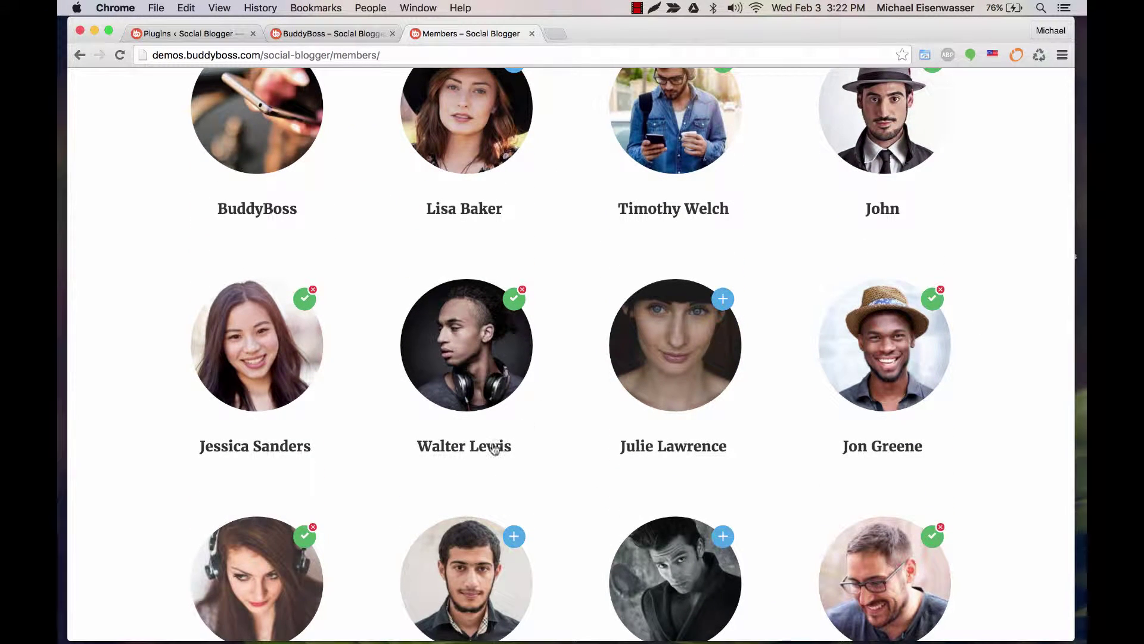
# Open Walter Lewis's demo profile from the members directory, where Blog is the first tab.
pyautogui.click(476, 455)
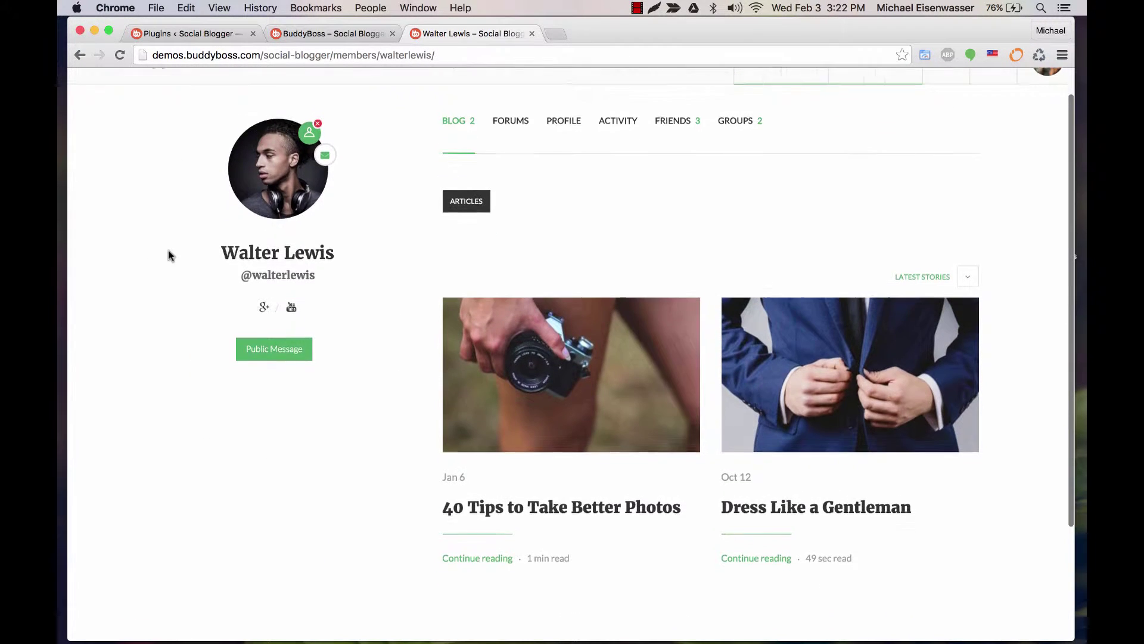
pyautogui.scroll(-3, 169, 254)
pyautogui.scroll(3, 169, 255)
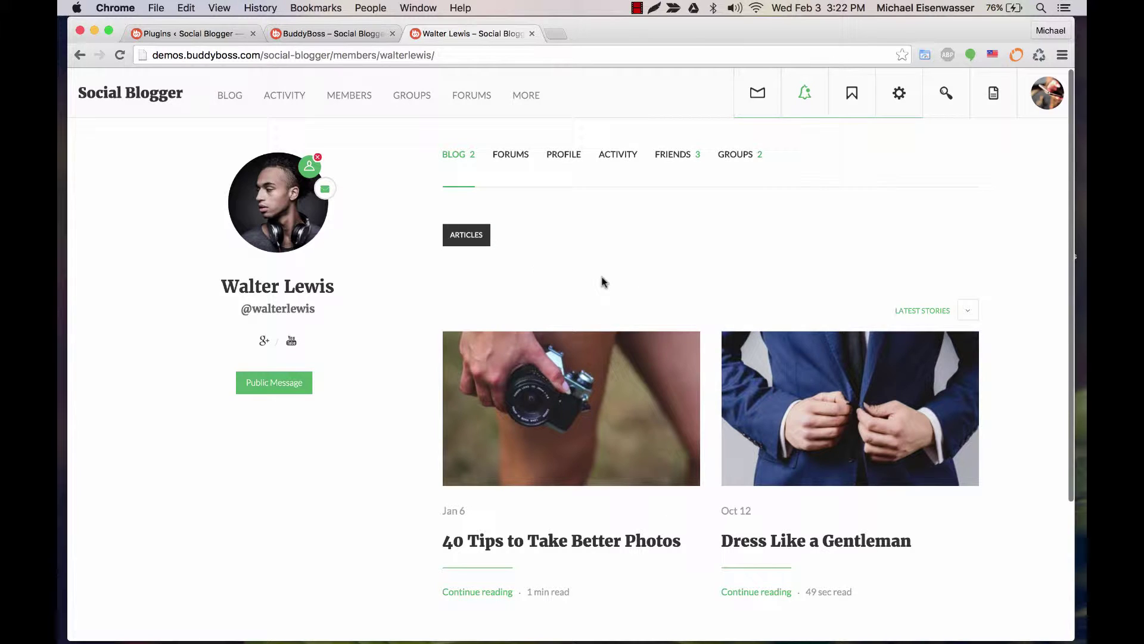
# Compare the local admin profile's Activity-first tabs, then review the installed plugins and free BuddyPress plugins.
pyautogui.click(308, 33)
pyautogui.scroll(-1, 381, 205)
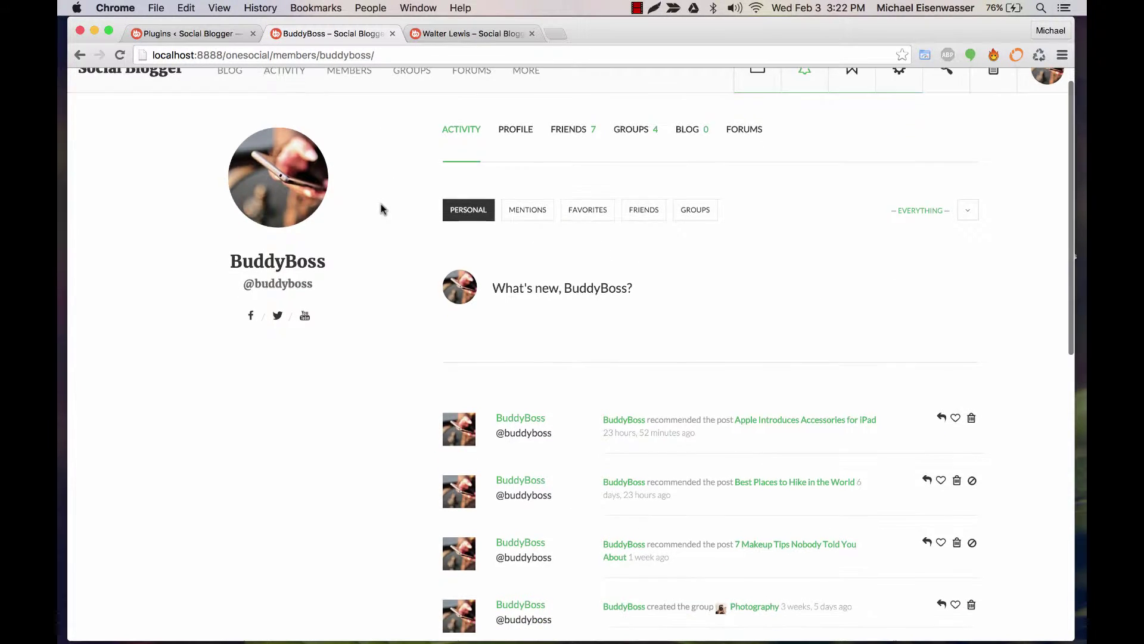
pyautogui.scroll(1, 382, 204)
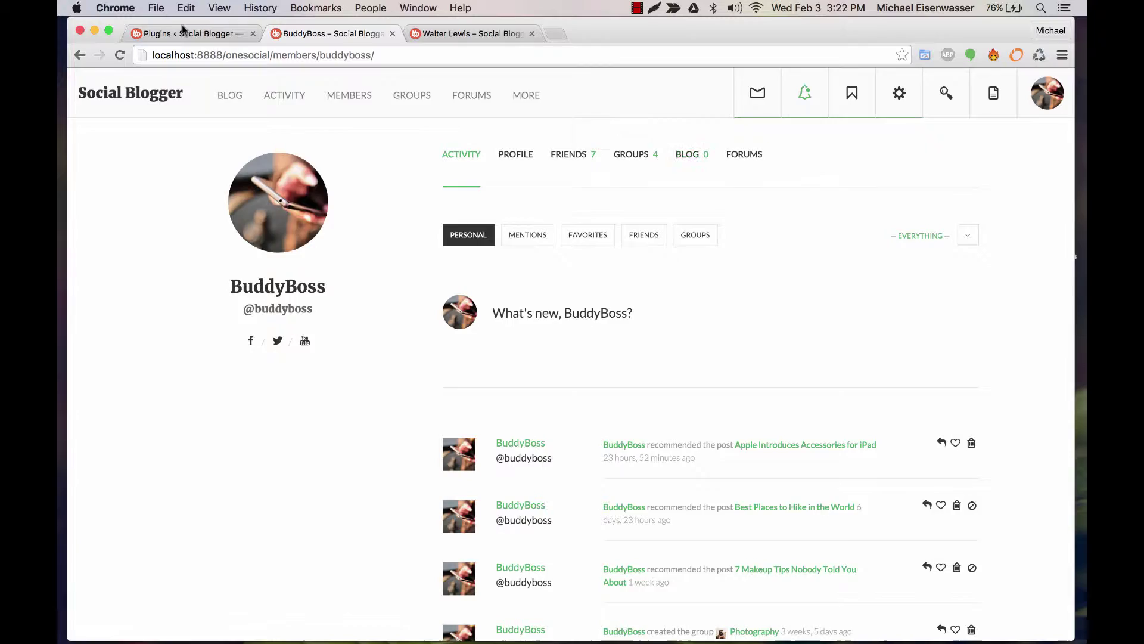
pyautogui.click(200, 33)
pyautogui.scroll(5, 351, 383)
pyautogui.scroll(-4, 352, 382)
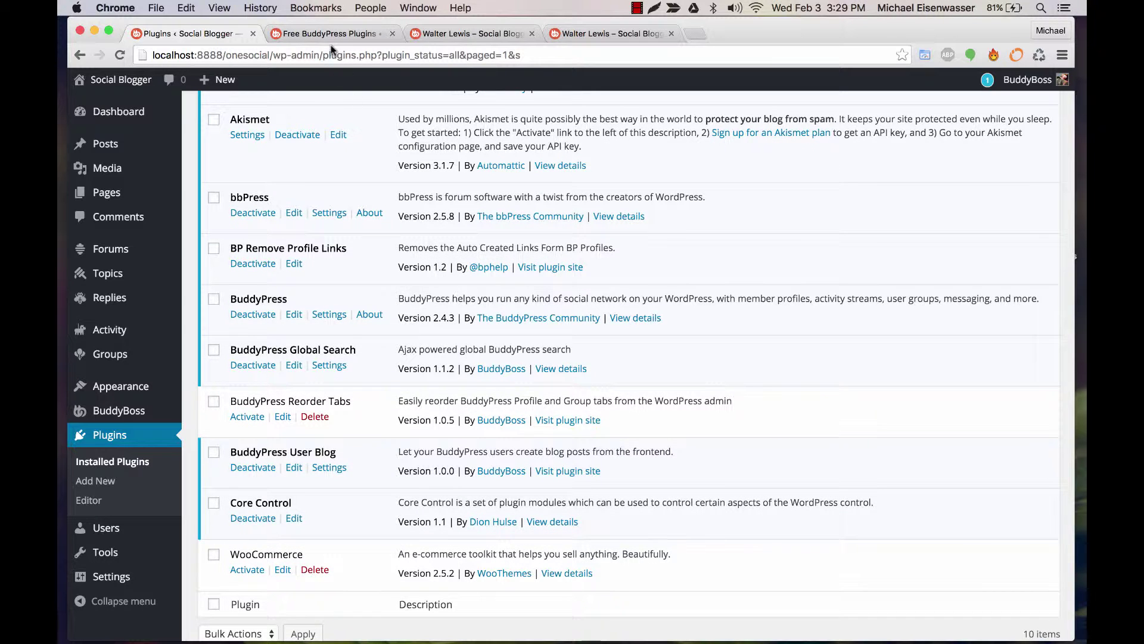
pyautogui.click(346, 41)
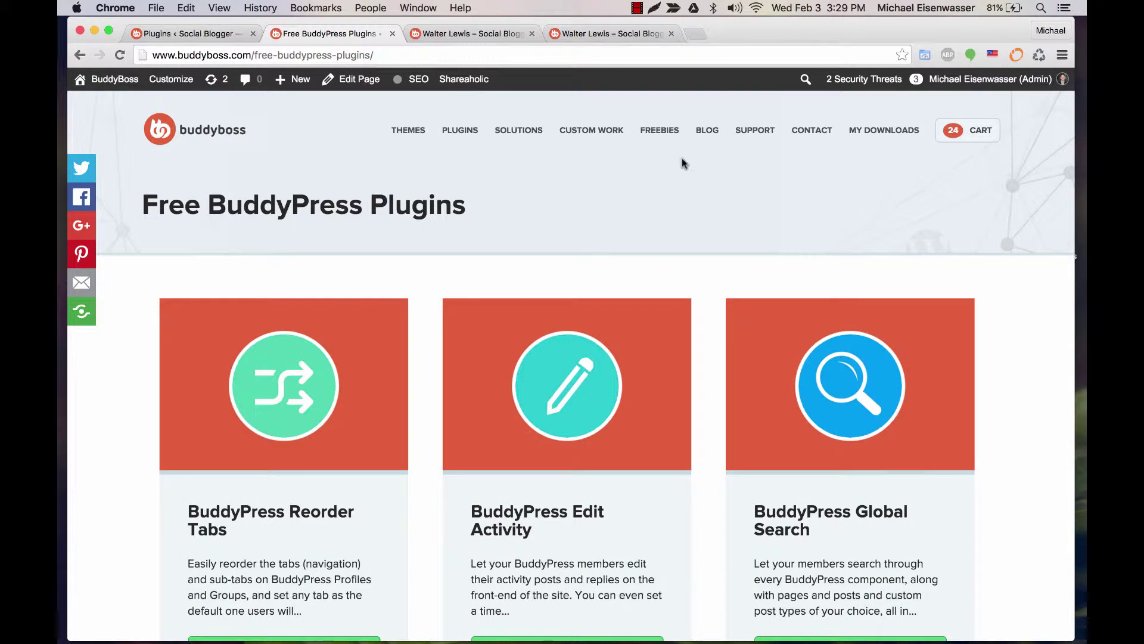
pyautogui.scroll(-2, 457, 249)
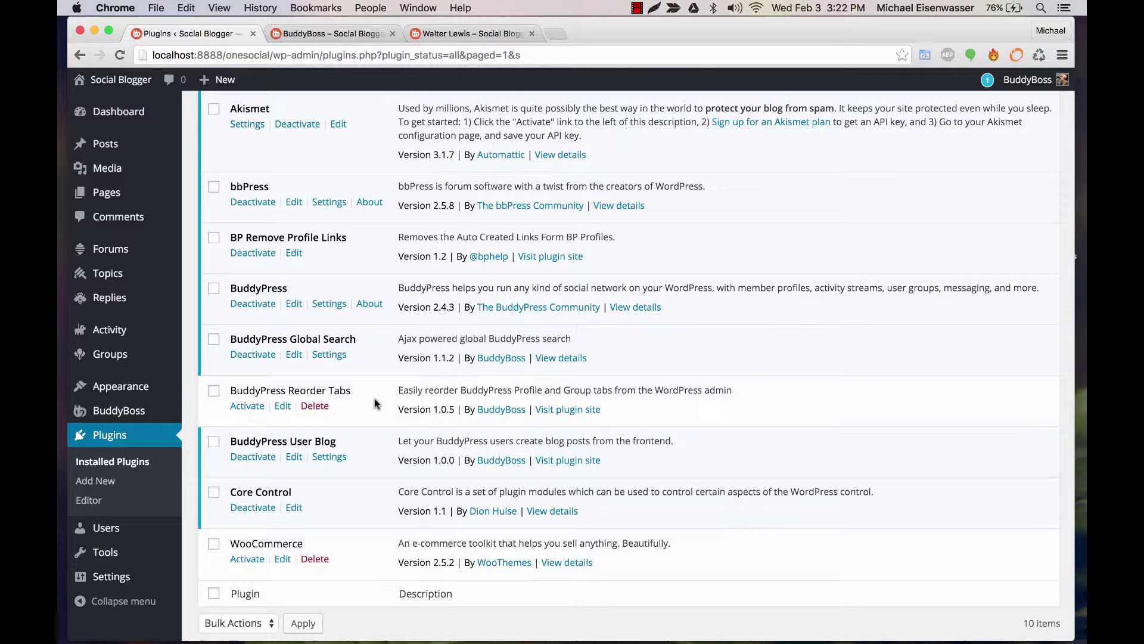
pyautogui.scroll(10, 339, 358)
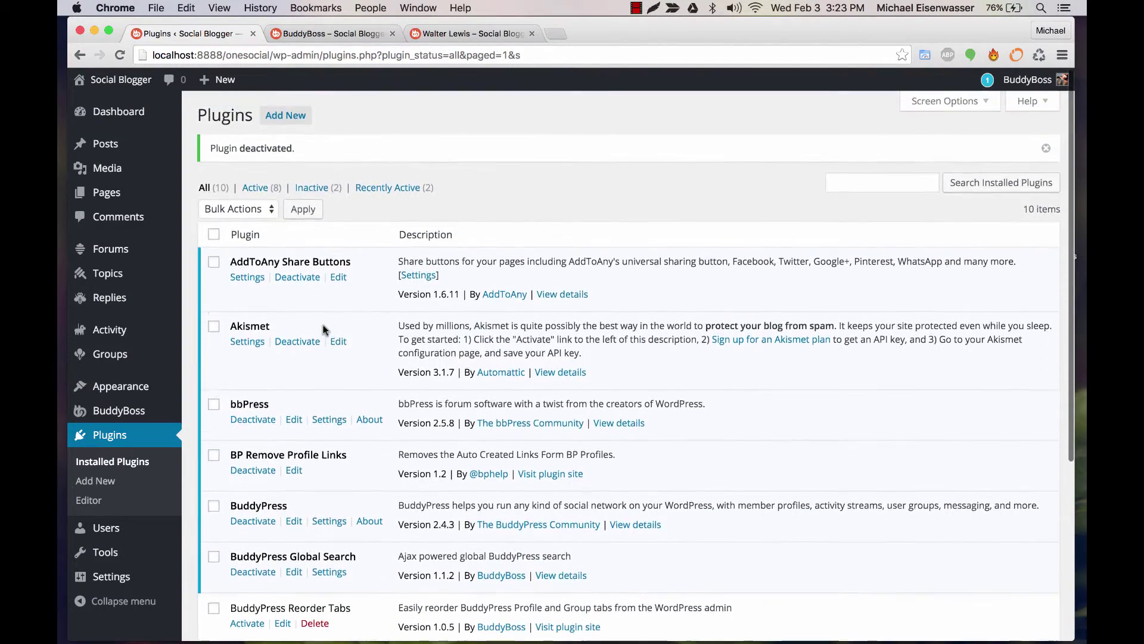
pyautogui.scroll(-10, 323, 330)
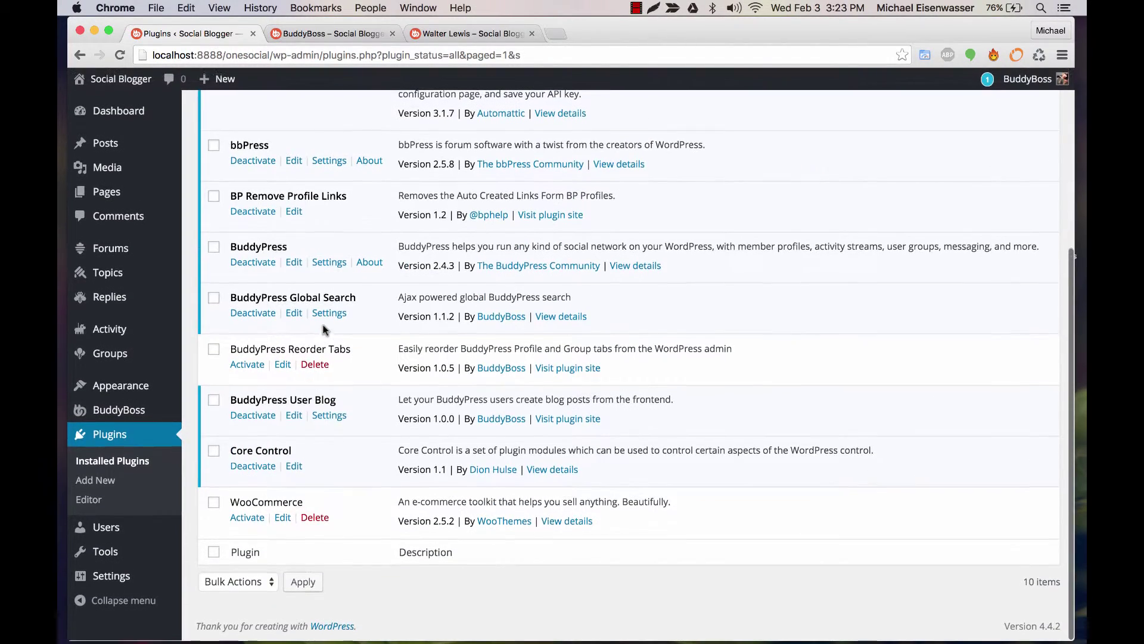
# Activate the inactive BuddyPress Reorder Tabs plugin in the Installed Plugins list.
pyautogui.click(247, 364)
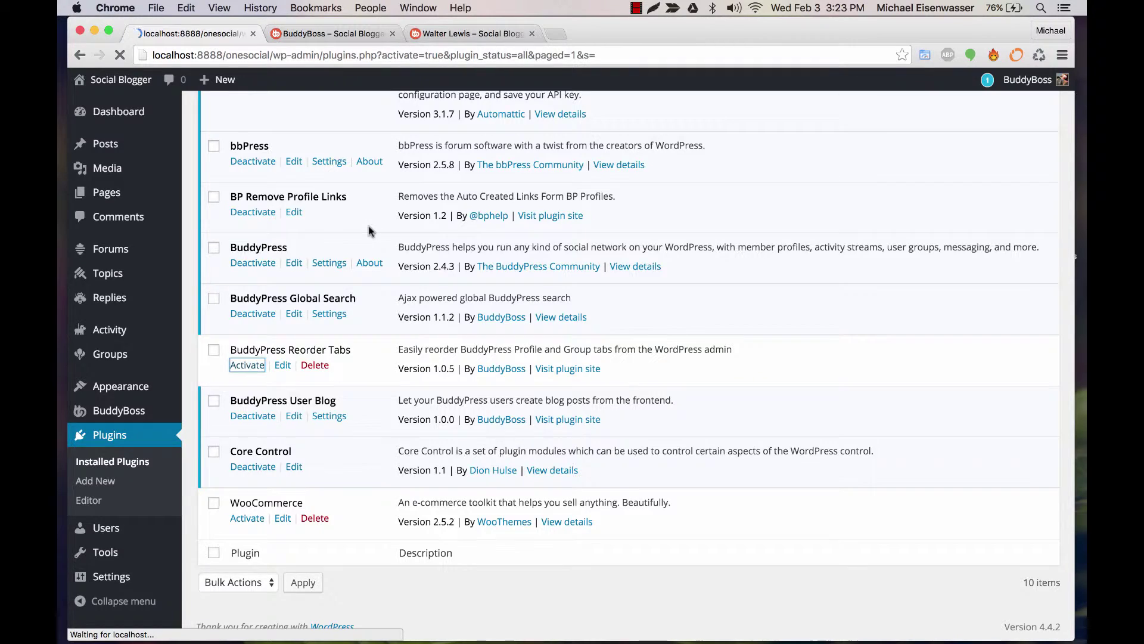
pyautogui.moveTo(118, 411)
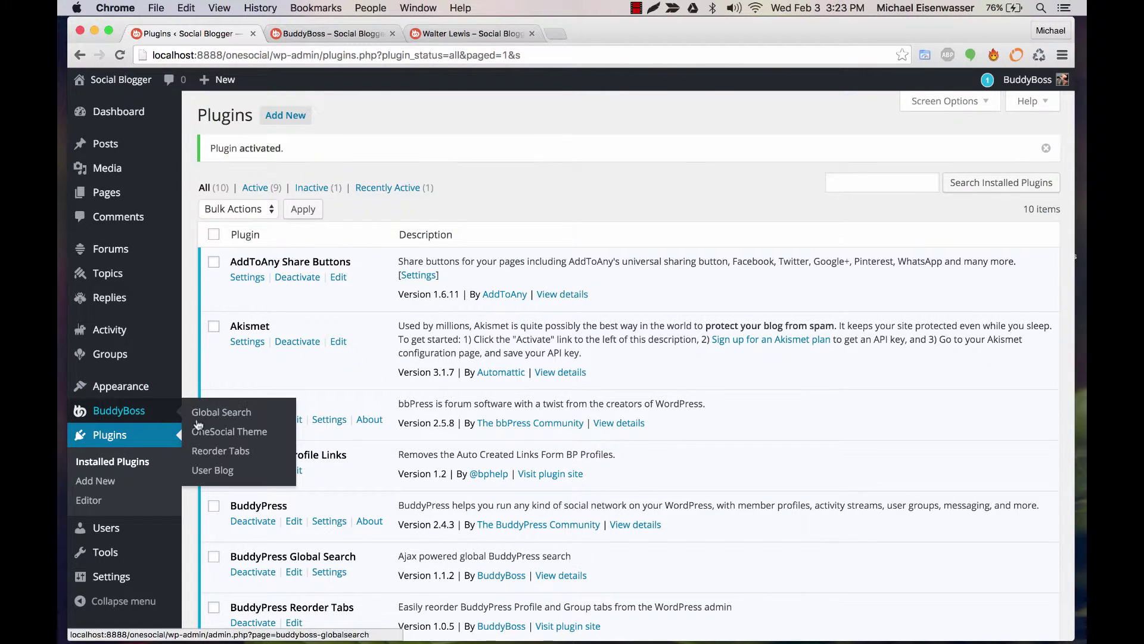
# In BuddyBoss Reorder Tabs, drag Blog to the top, make Blog the default profile page, and save.
pyautogui.click(215, 452)
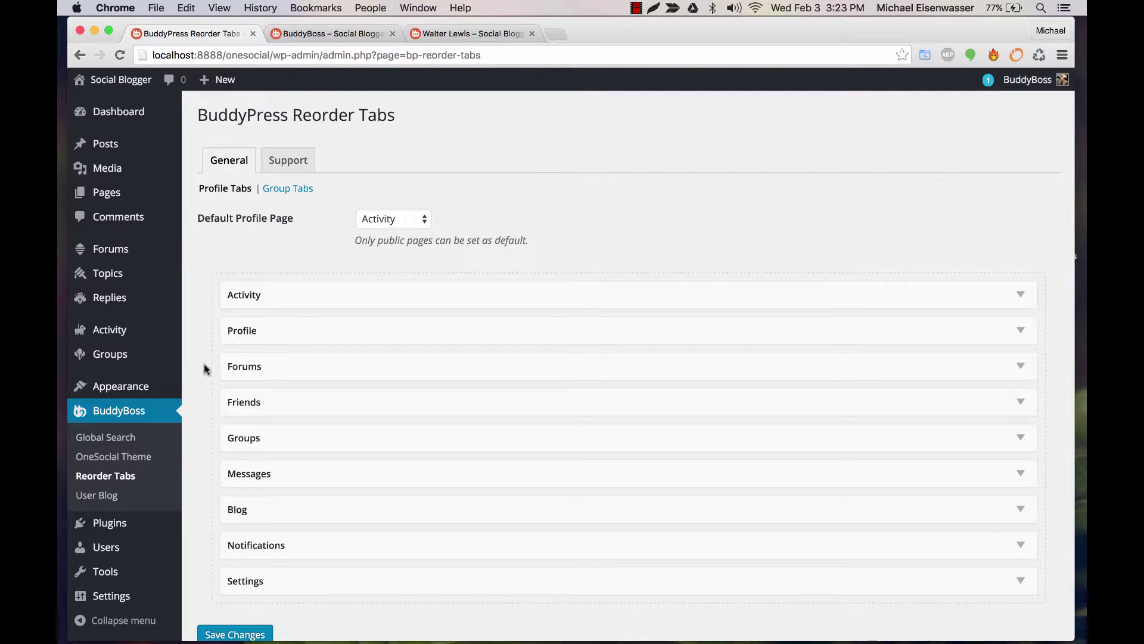
pyautogui.moveTo(265, 509); pyautogui.dragTo(263, 293)
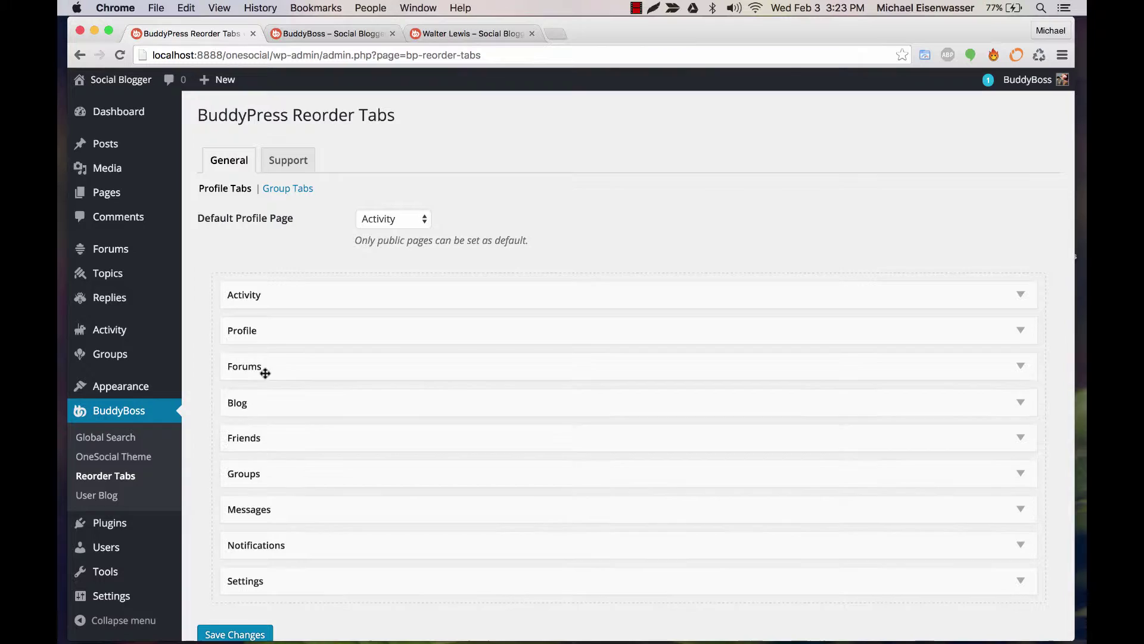
pyautogui.click(380, 217)
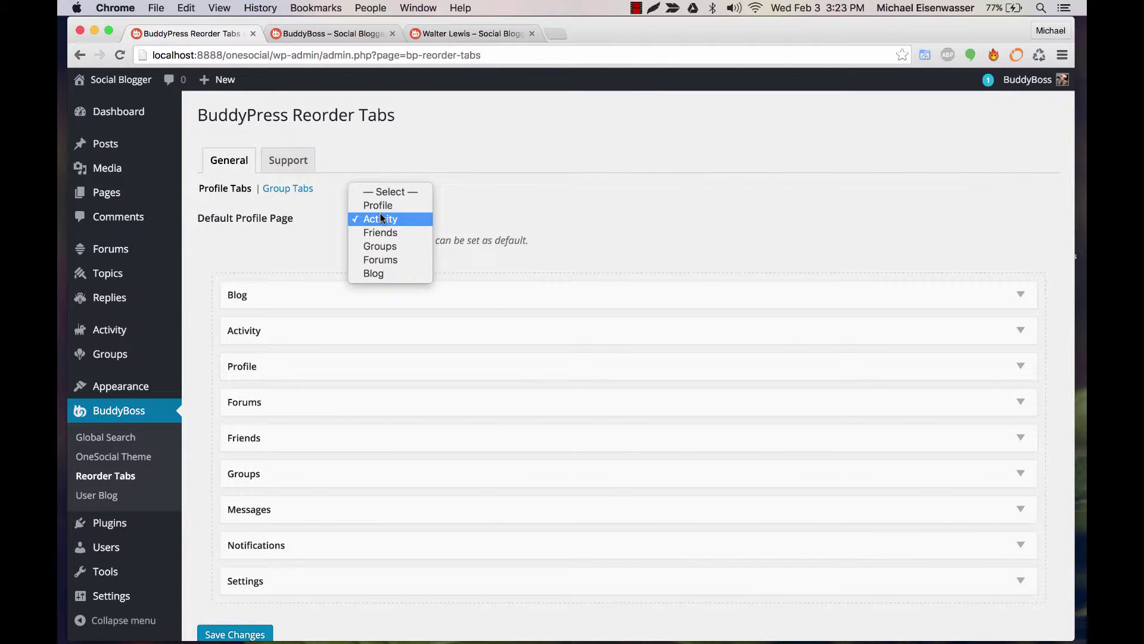
pyautogui.click(380, 271)
pyautogui.scroll(-1, 264, 263)
pyautogui.scroll(-1, 236, 480)
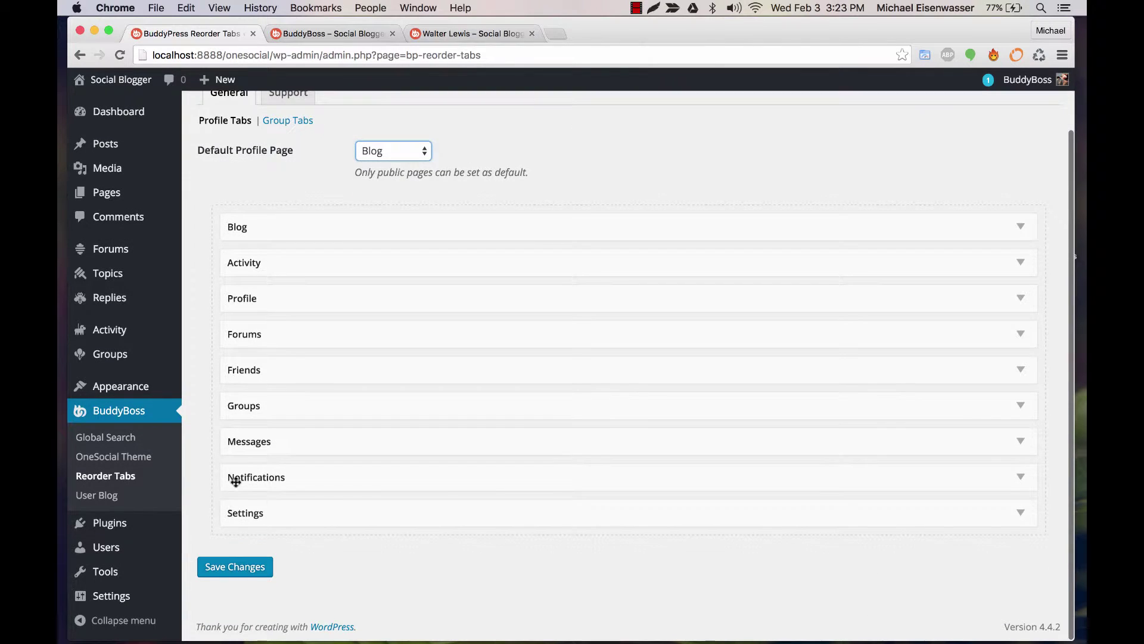
pyautogui.click(230, 570)
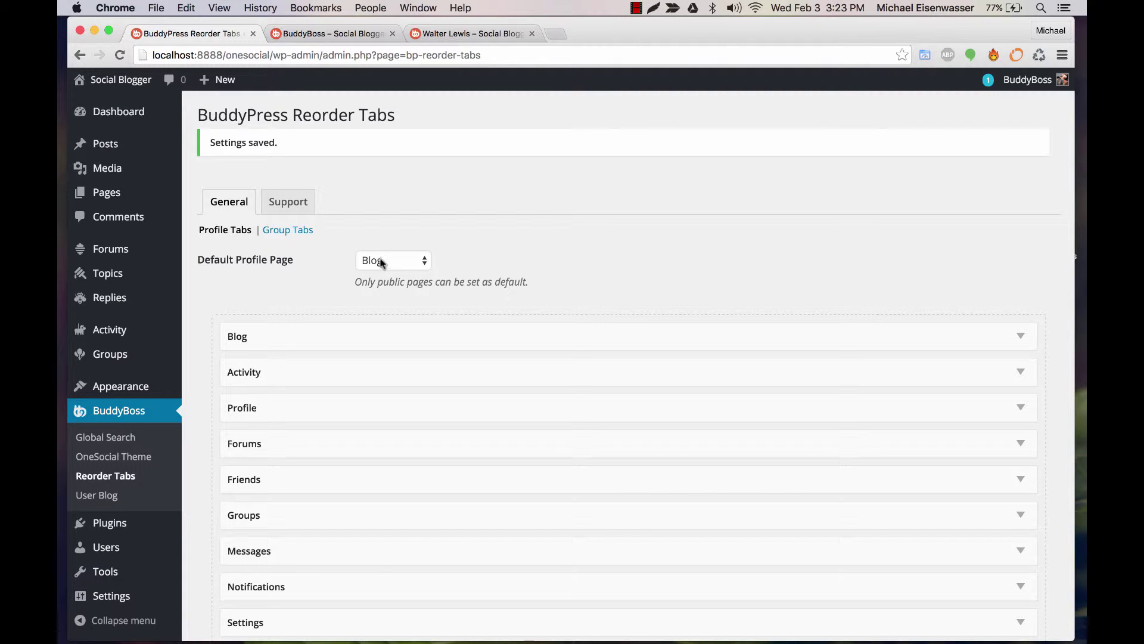
pyautogui.scroll(-2, 304, 372)
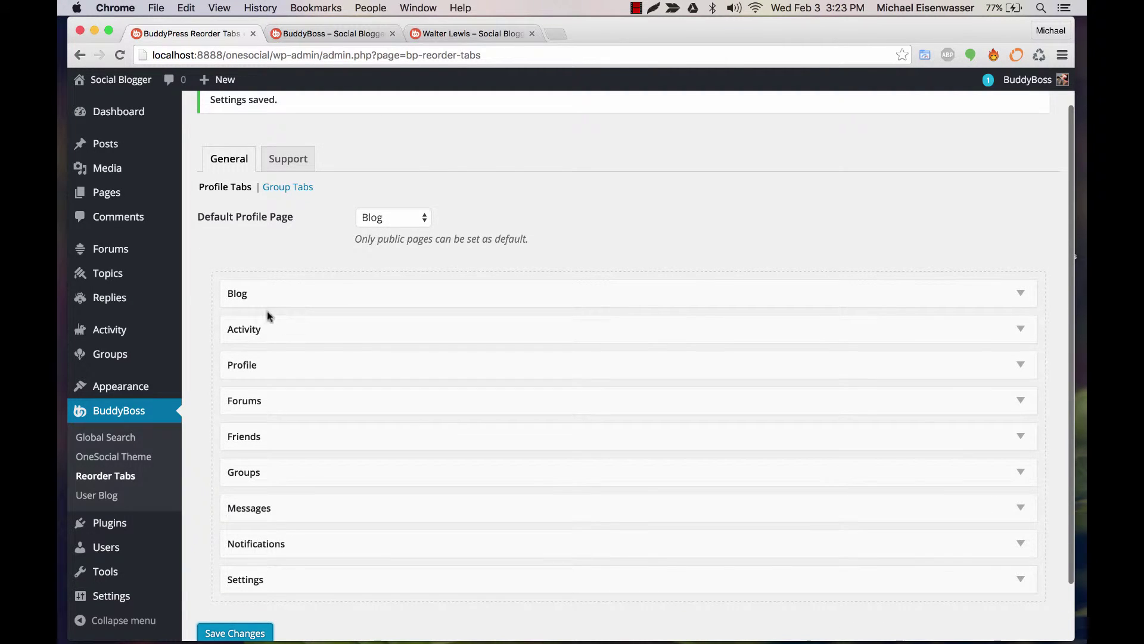
pyautogui.click(421, 34)
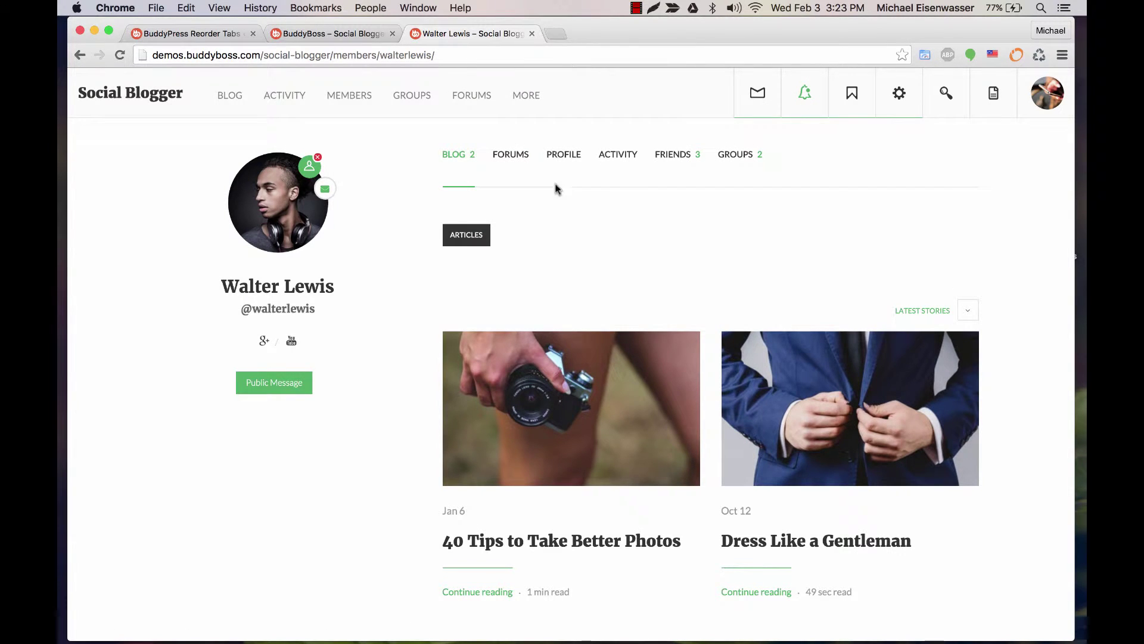
pyautogui.click(344, 33)
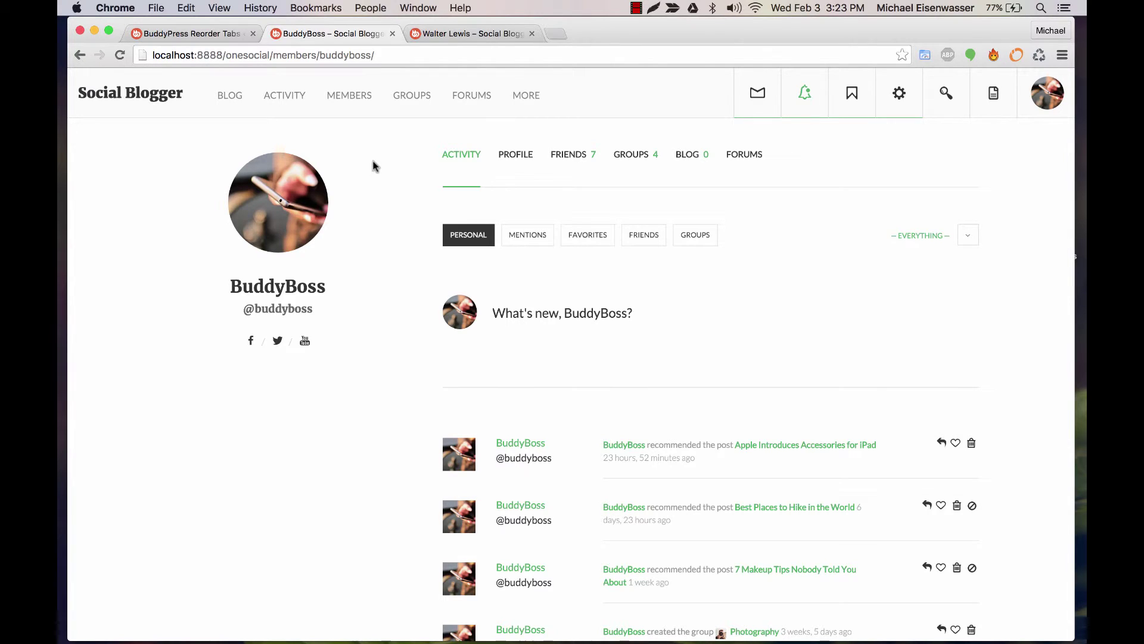
pyautogui.click(349, 96)
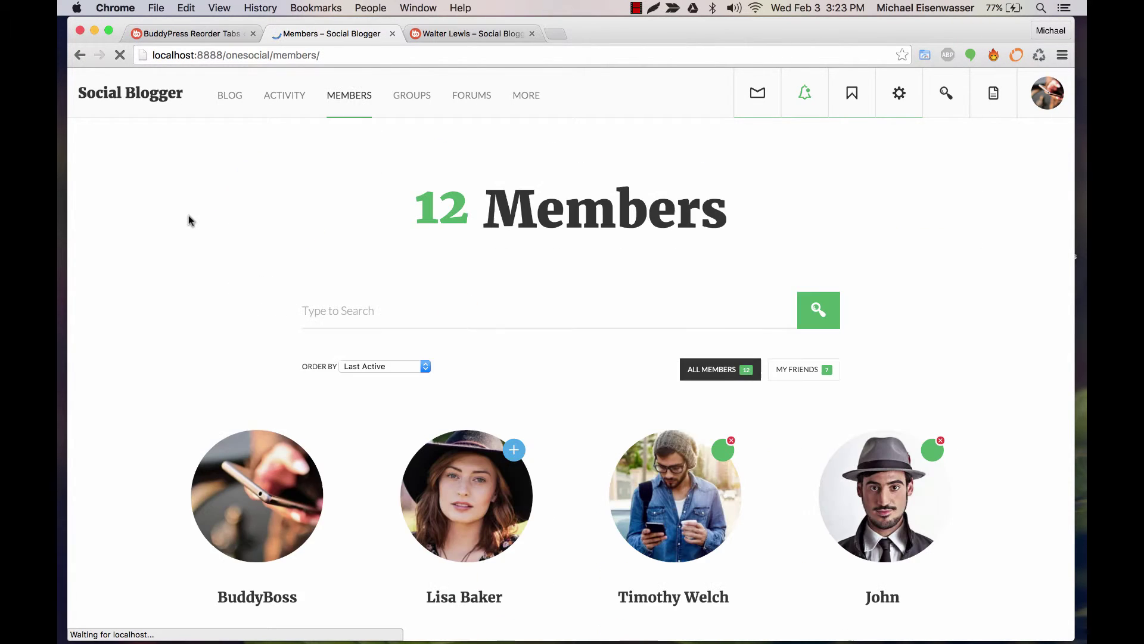
pyautogui.scroll(-5, 585, 432)
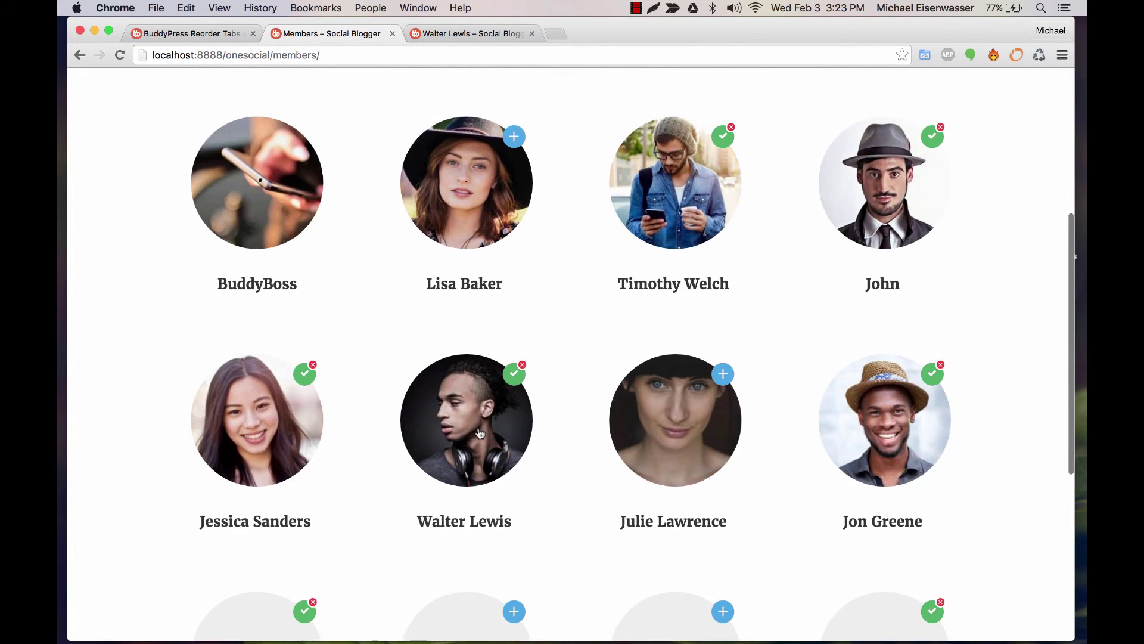
pyautogui.click(480, 432)
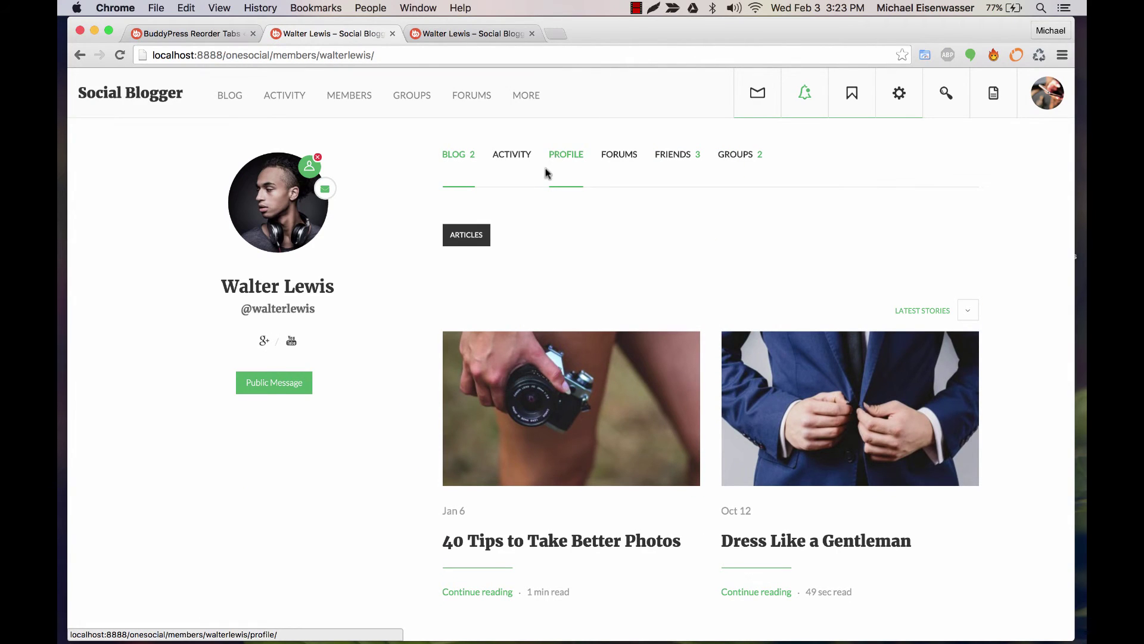